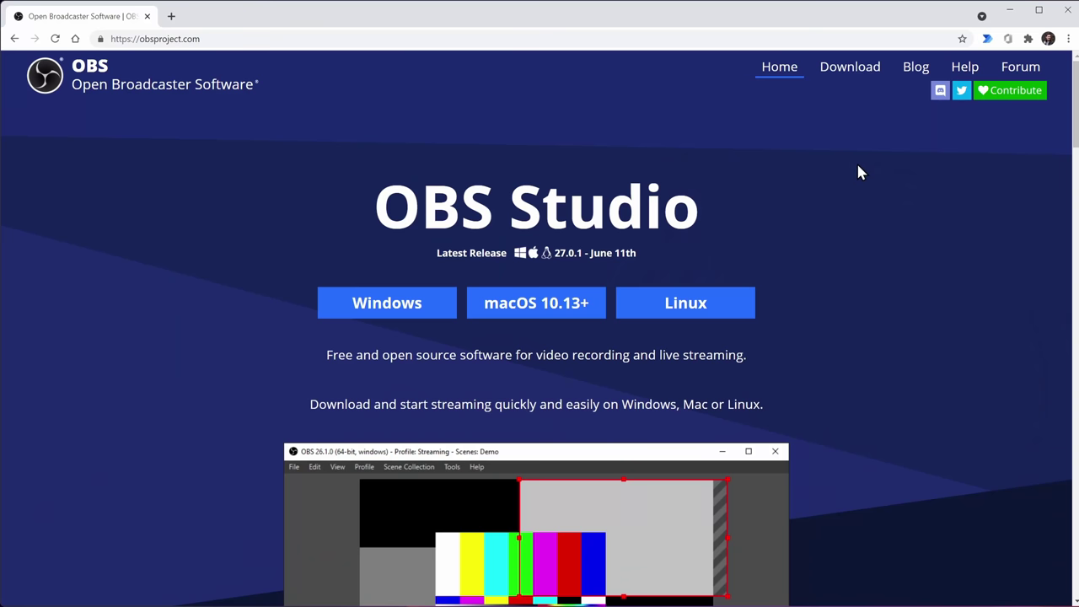
# Open OBS Studio's File menu to reach Show Recordings, Remux Recordings and Settings
pyautogui.scroll(-4, 857, 158)
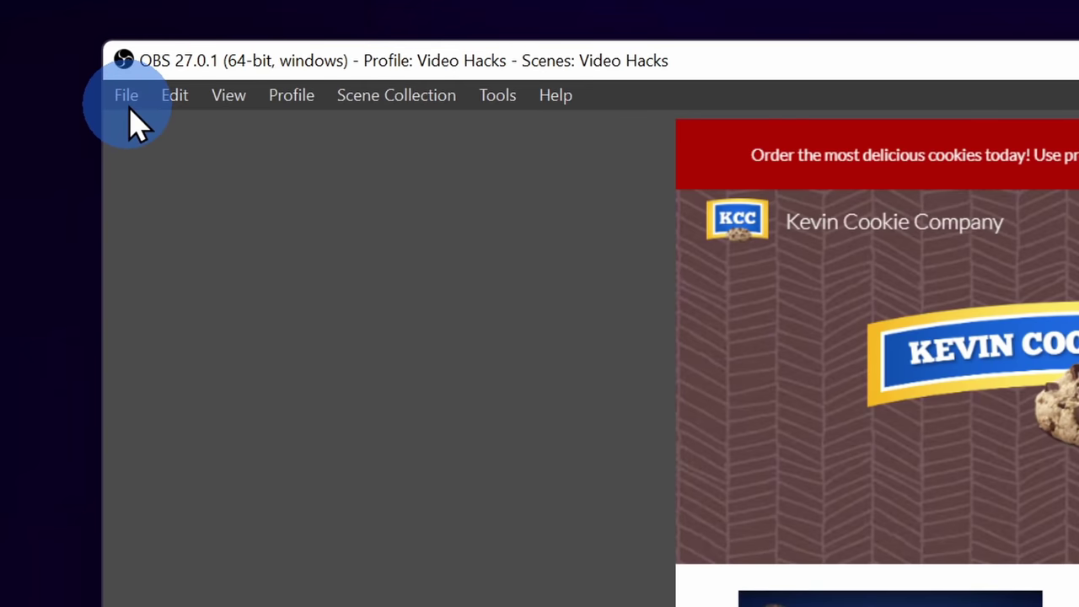
pyautogui.click(126, 100)
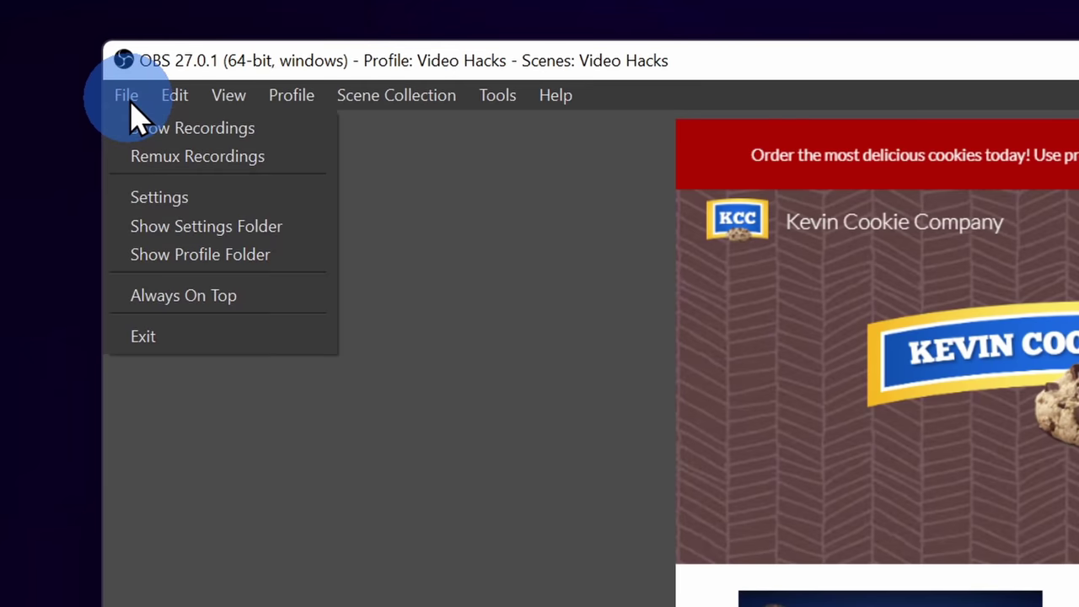
# Open Settings > Hotkeys and locate Start and Stop Recording, both bound to Insert
pyautogui.click(217, 202)
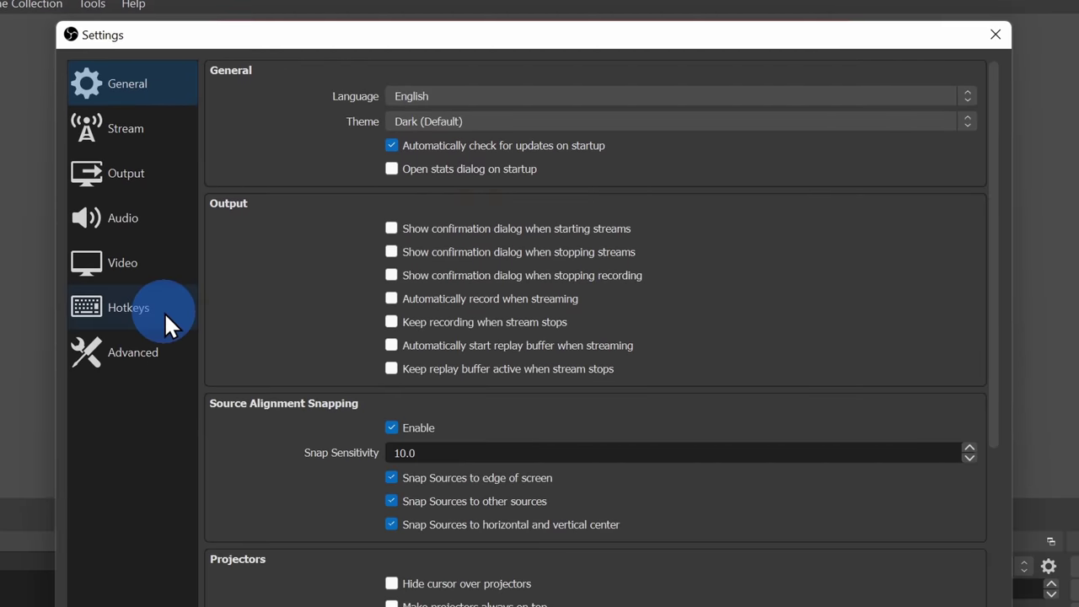
pyautogui.click(606, 529)
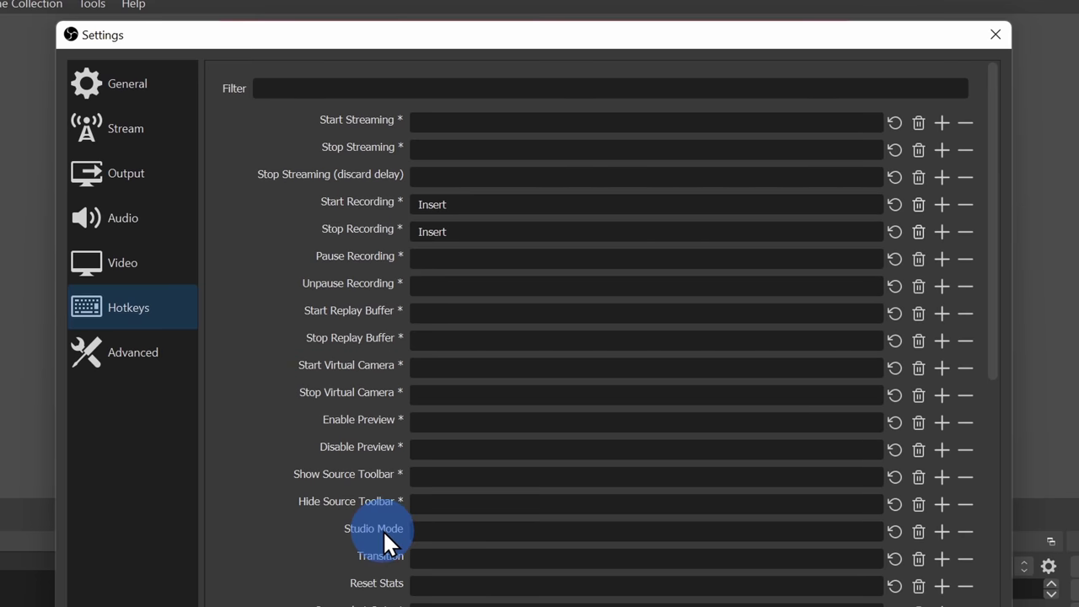
pyautogui.scroll(-8, 383, 529)
pyautogui.scroll(7, 382, 529)
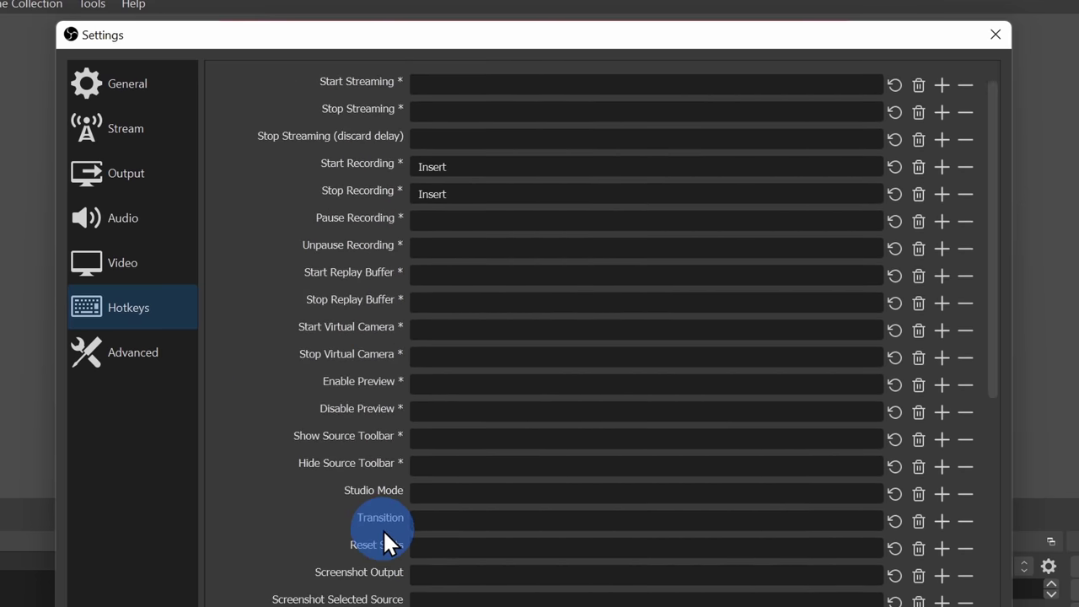
pyautogui.scroll(1, 383, 529)
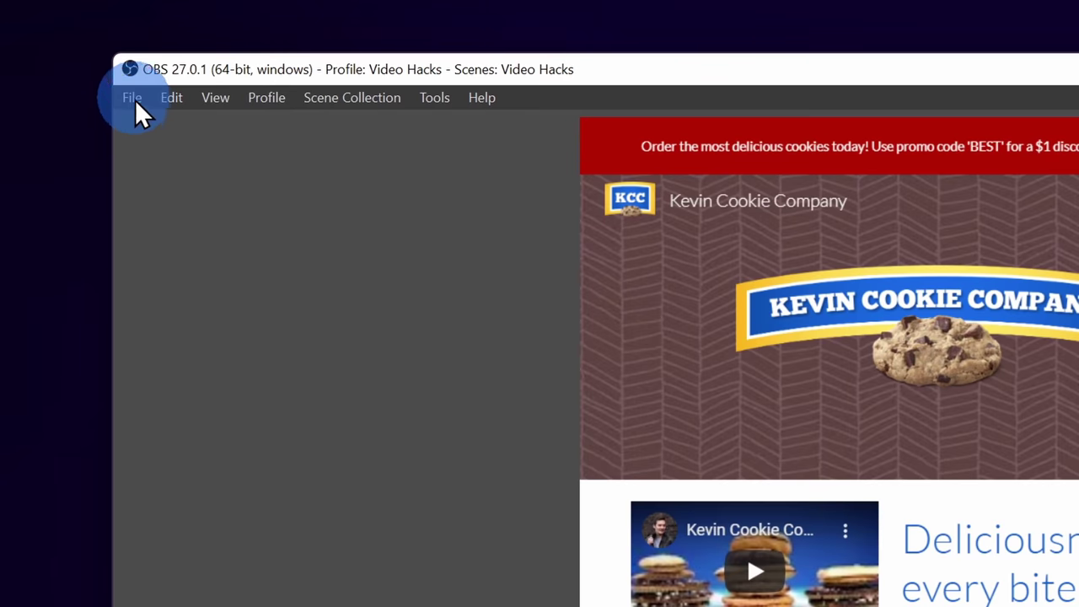
# In Settings > Output > Recording, uncheck audio tracks 4, 5 and 6
pyautogui.click(86, 62)
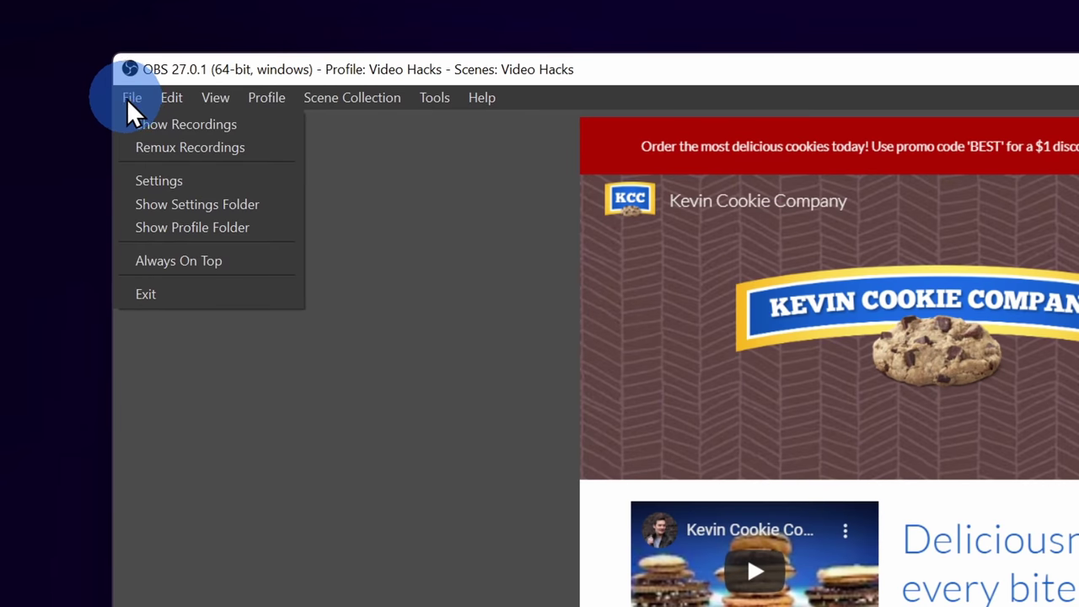
pyautogui.click(172, 178)
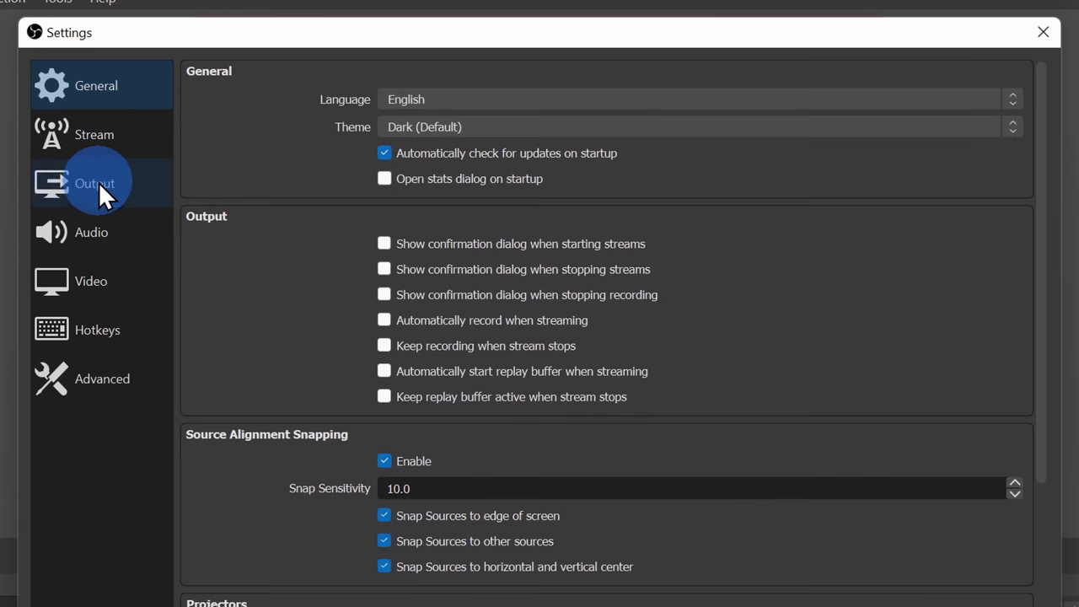
pyautogui.click(471, 296)
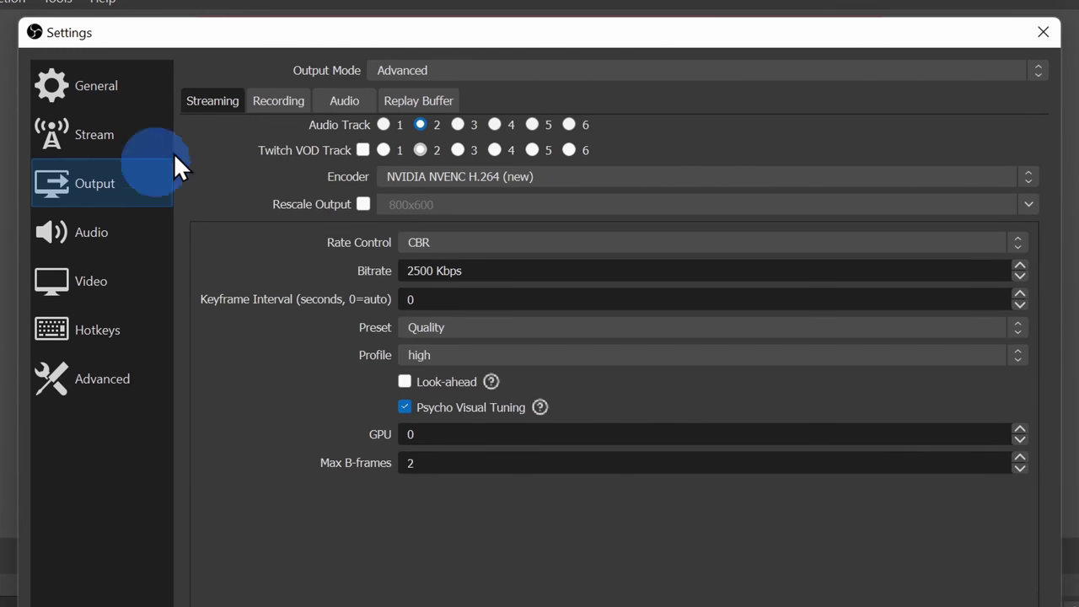
pyautogui.click(278, 100)
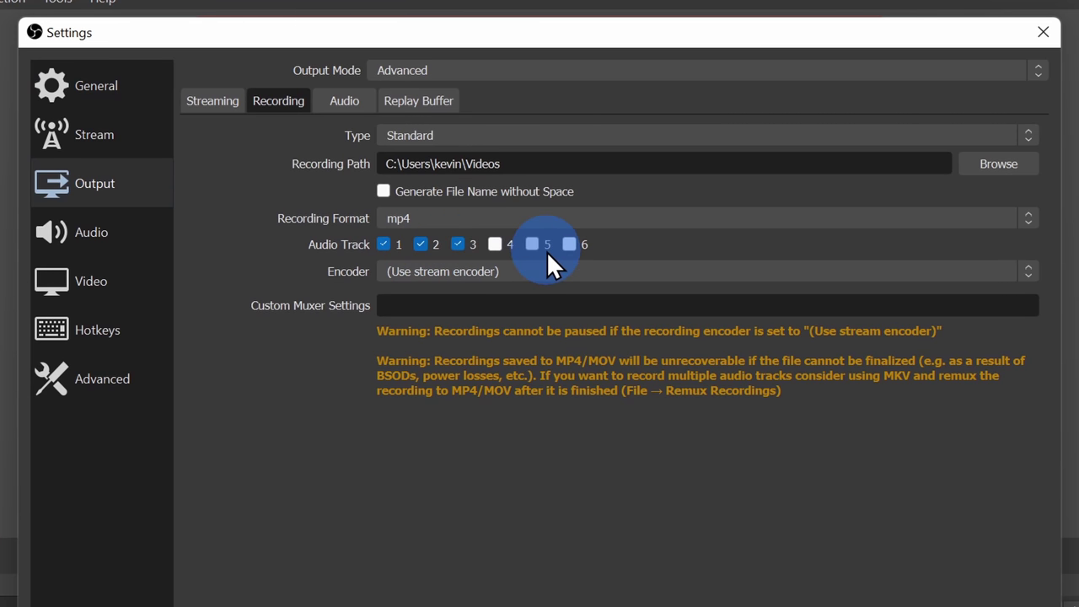
pyautogui.click(401, 242)
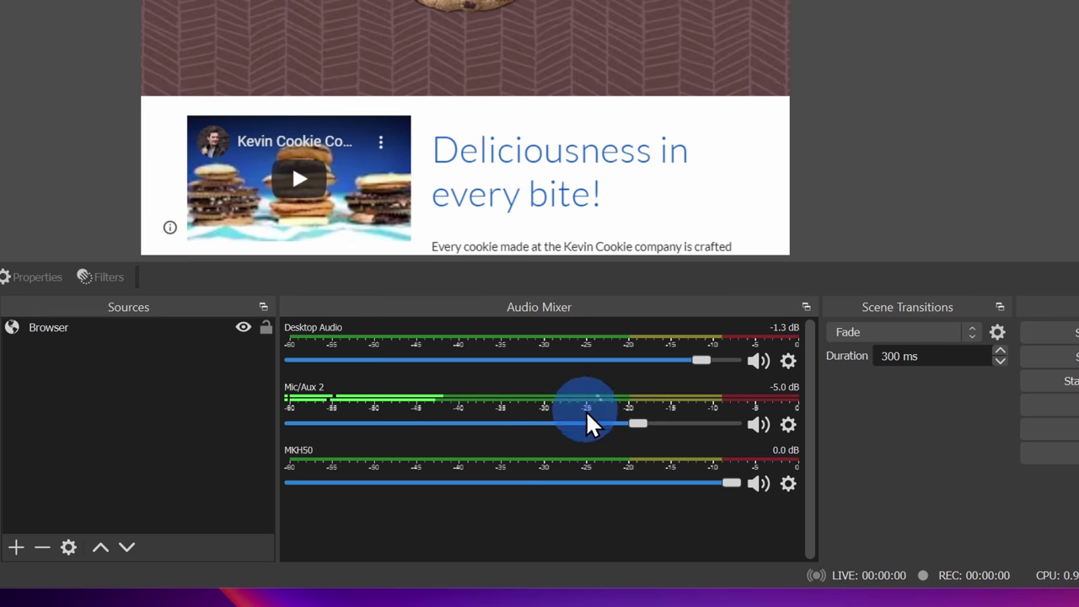
# Open Advanced Audio Properties from the Mic/Aux 2 gear to assign each source its own track
pyautogui.click(786, 428)
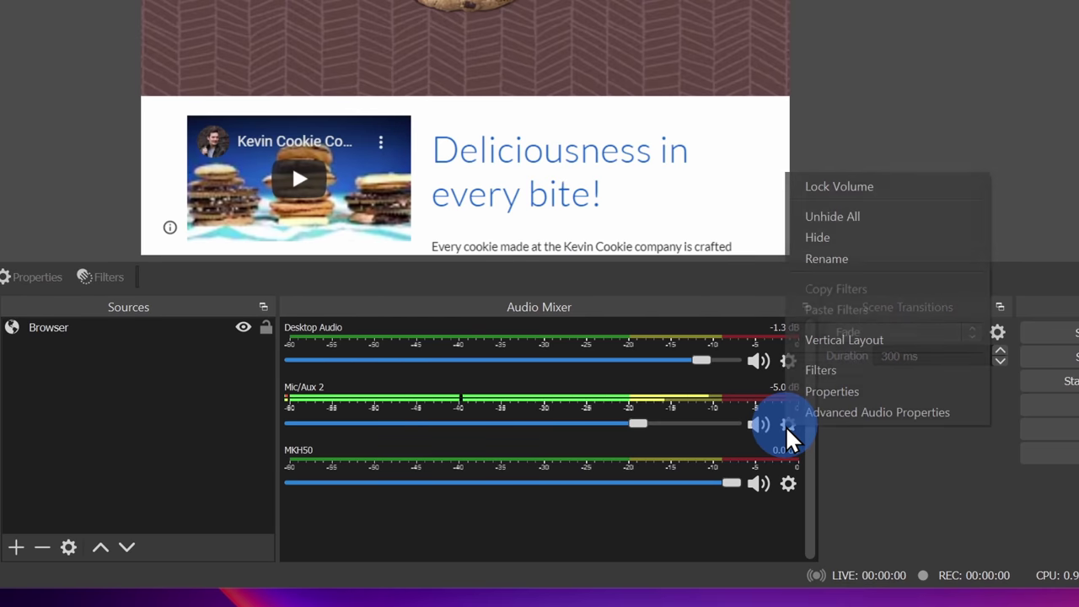
pyautogui.click(884, 413)
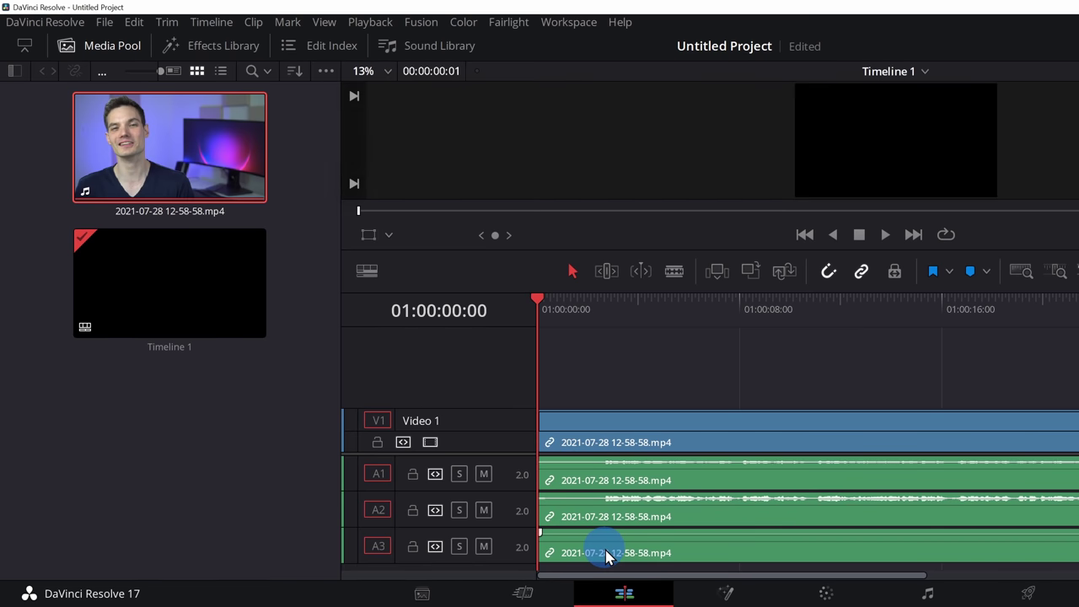
# Raise the A1 clip's volume line in the Resolve timeline to +20 dB
pyautogui.moveTo(609, 461); pyautogui.dragTo(608, 458)
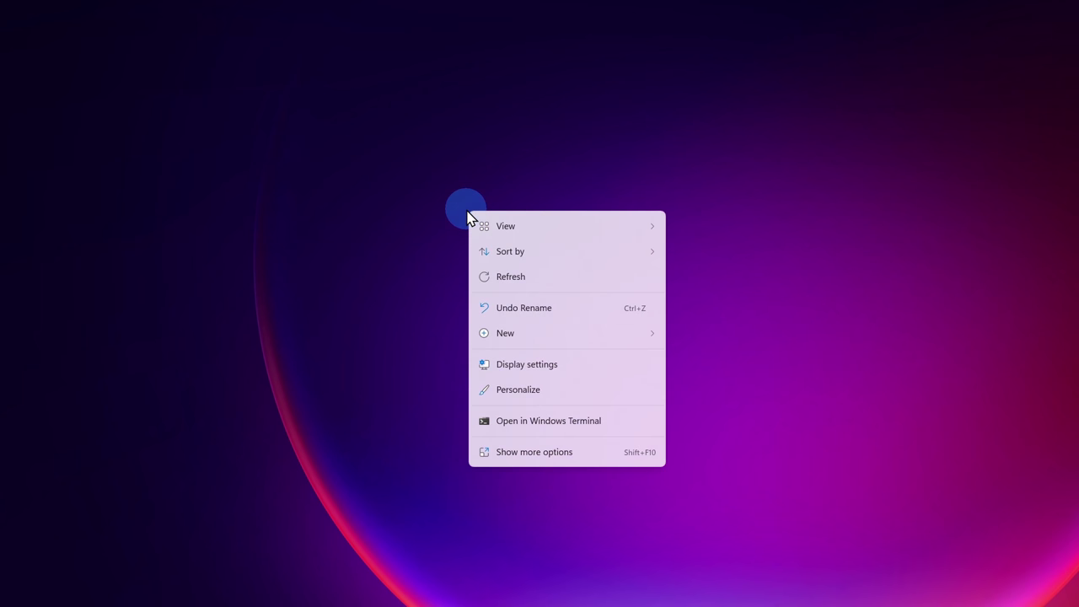
# Keep the display scale at 150% in Windows Display settings
pyautogui.click(548, 373)
pyautogui.scroll(-8, 618, 200)
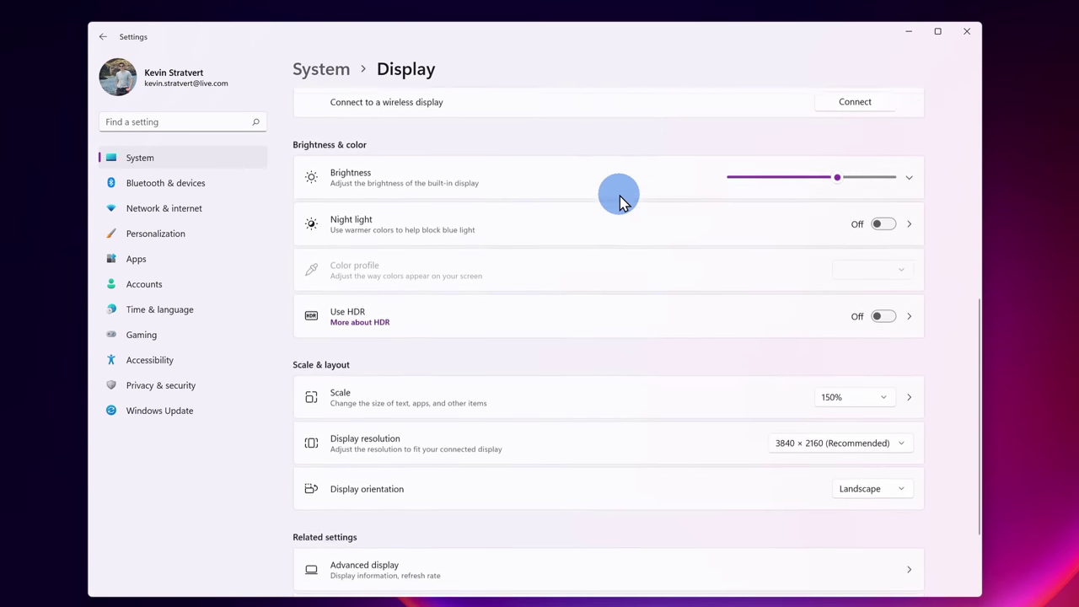
pyautogui.click(862, 367)
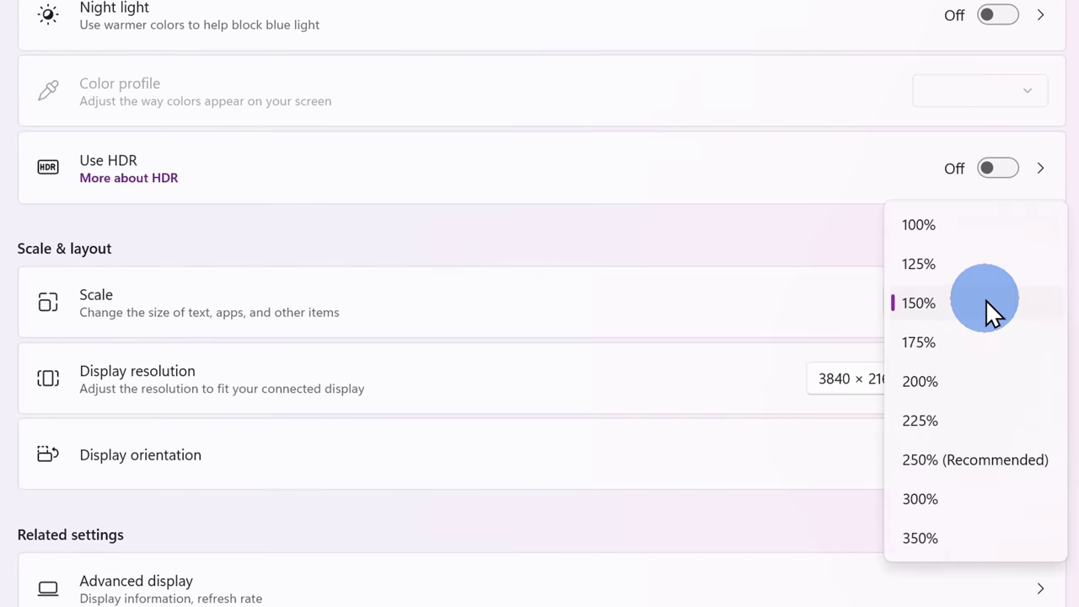
pyautogui.click(937, 306)
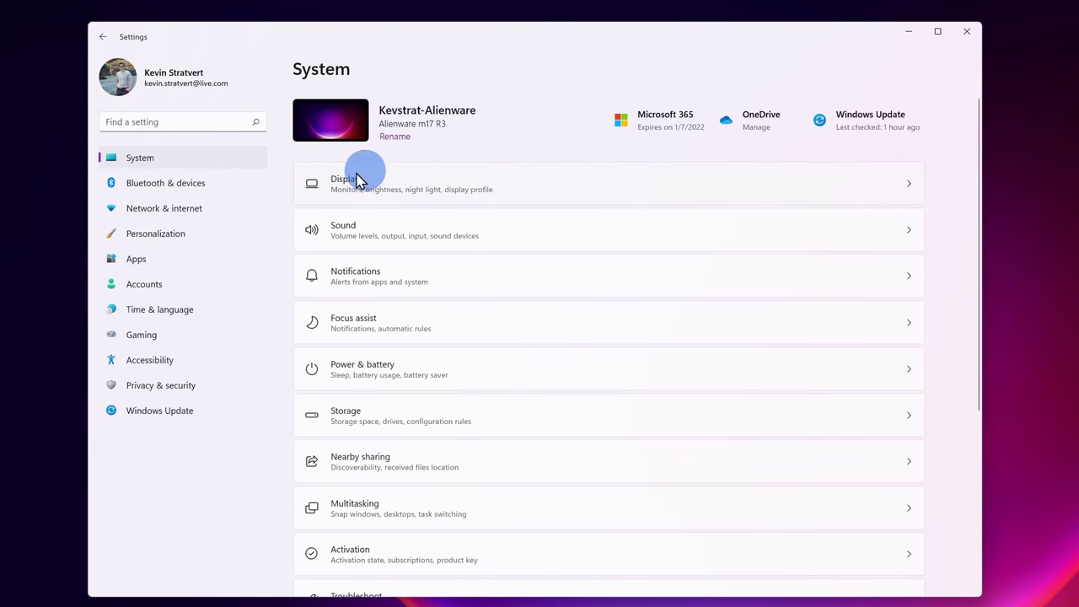
# Enlarge the pointer with the Size slider under Accessibility > Mouse pointer and touch
pyautogui.click(150, 360)
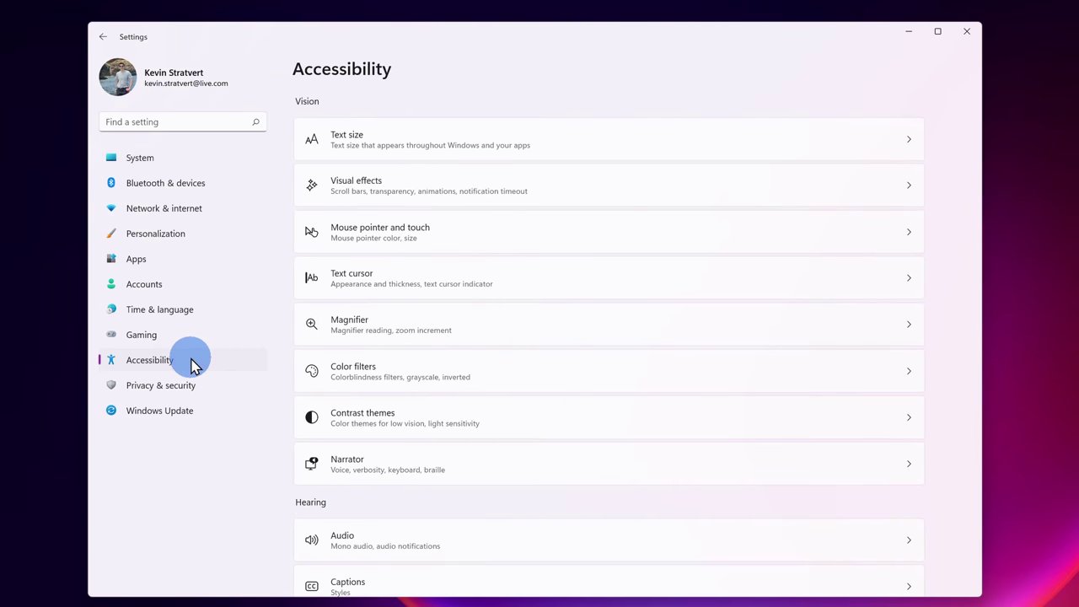
pyautogui.click(505, 240)
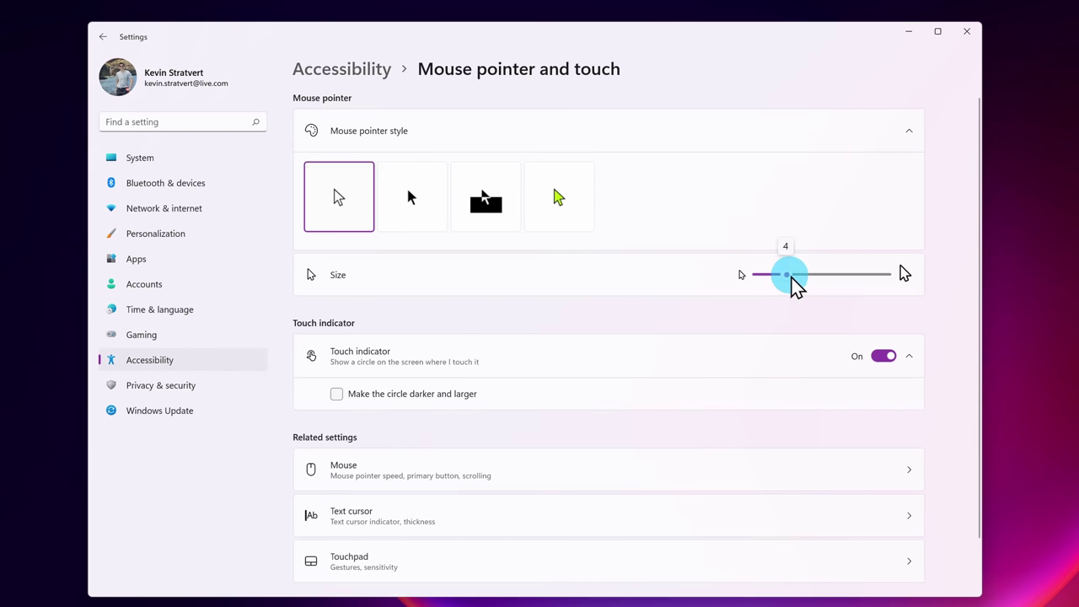
pyautogui.moveTo(834, 279); pyautogui.dragTo(855, 270)
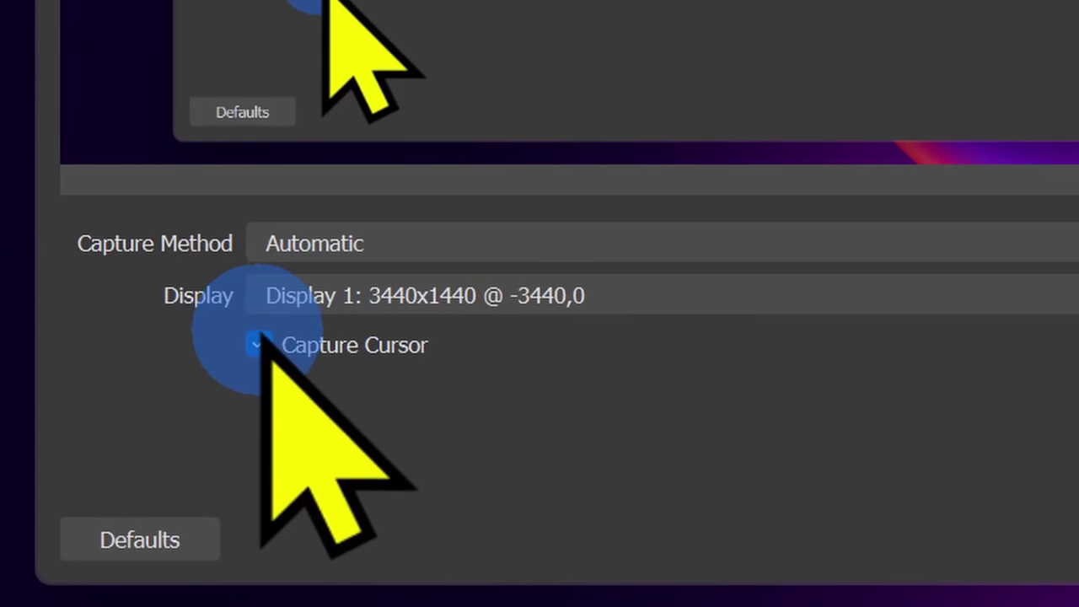
# Set Display Capture to Display 2 (Primary Monitor) with Capture Cursor unchecked
pyautogui.click(383, 295)
pyautogui.click(392, 356)
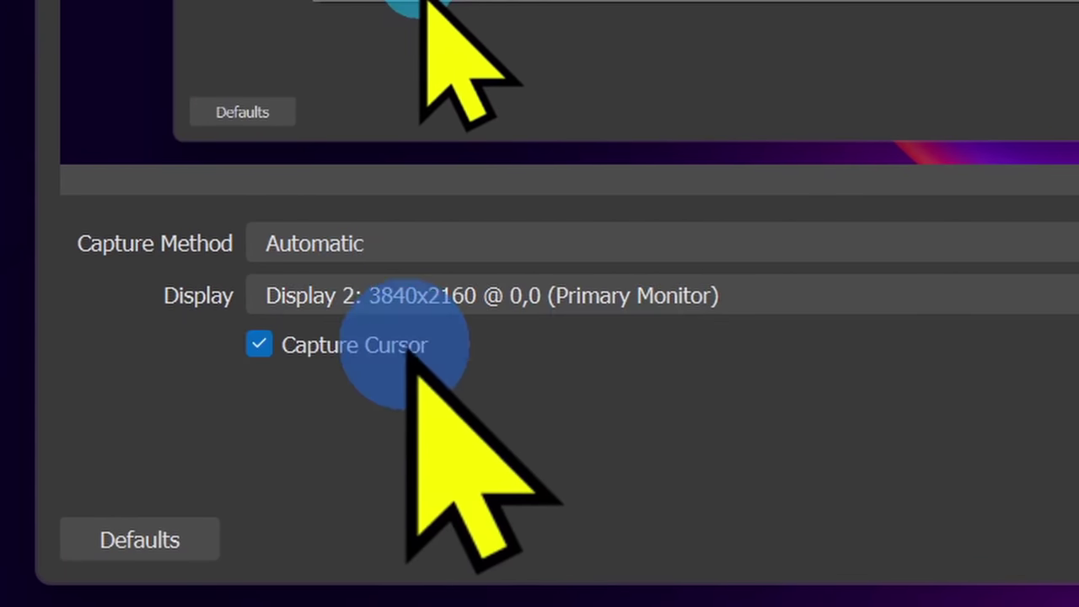
pyautogui.click(404, 347)
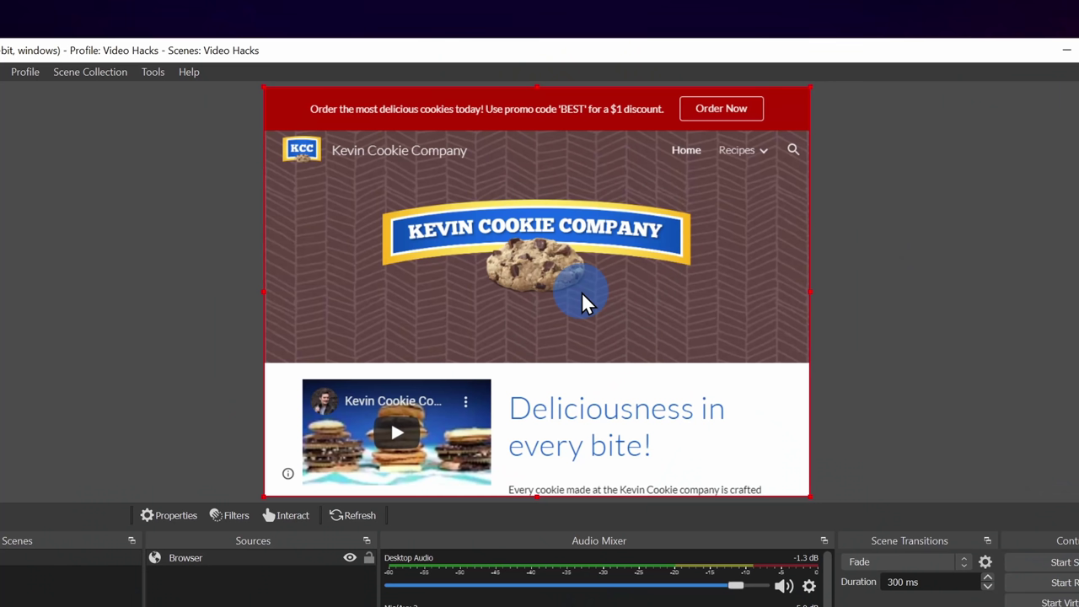
# Alt-crop the browser source's right, left, bottom and top edges down to the cookie logo banner
pyautogui.moveTo(808, 291); pyautogui.dragTo(703, 296)
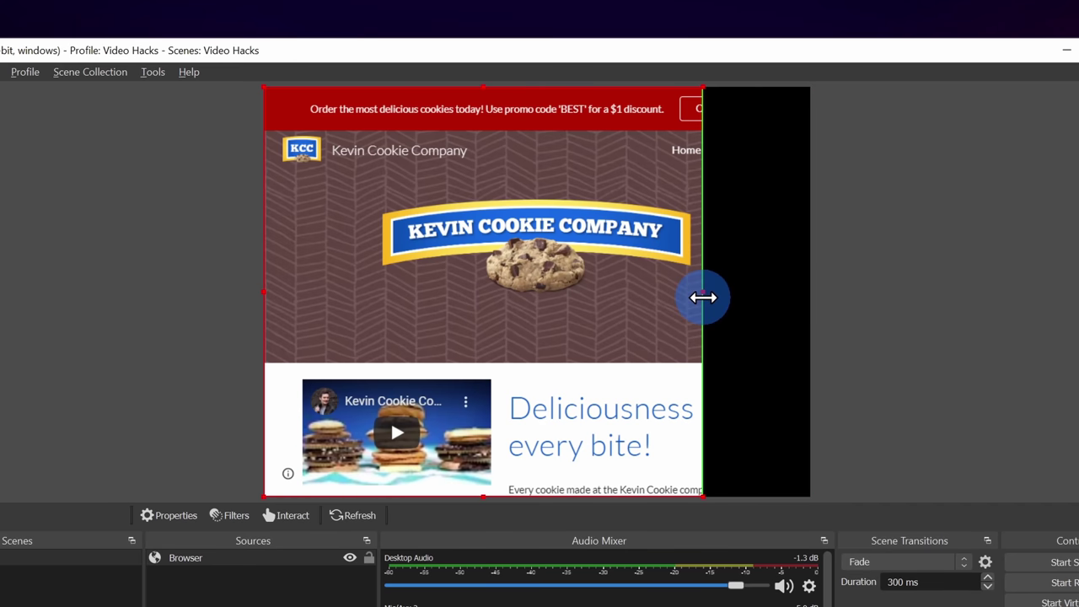
pyautogui.moveTo(260, 293); pyautogui.dragTo(359, 293)
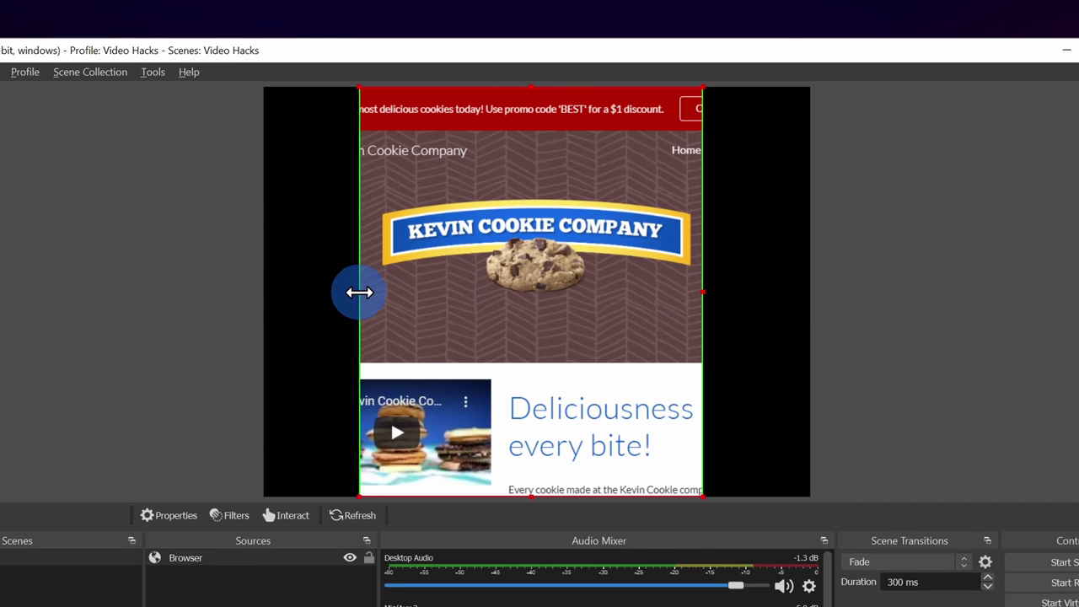
pyautogui.moveTo(537, 495); pyautogui.dragTo(541, 327)
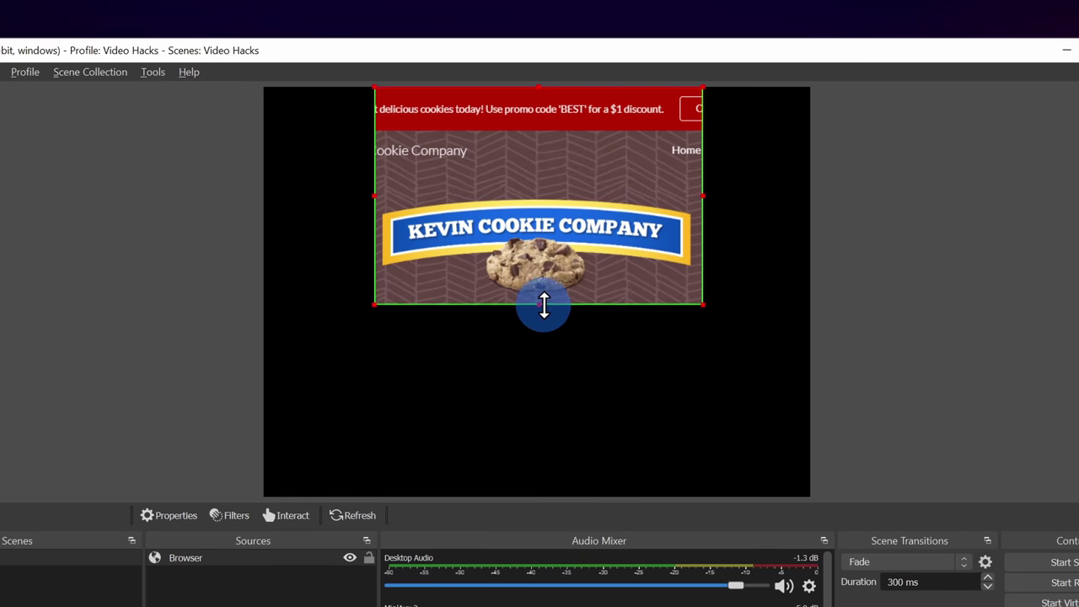
pyautogui.moveTo(534, 87); pyautogui.dragTo(543, 183)
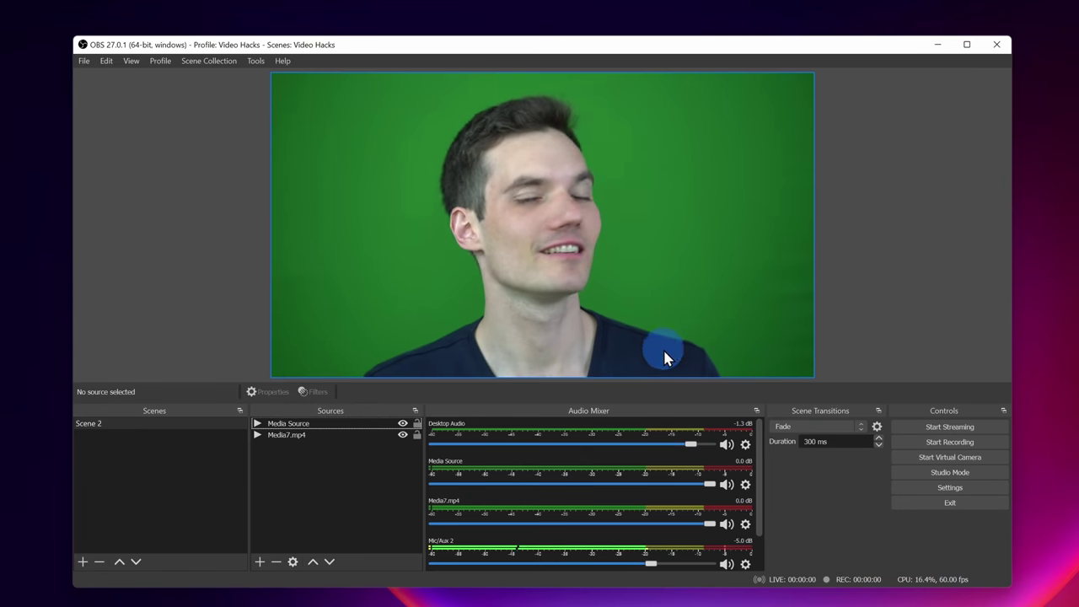
# Add a Chroma Key filter to the green-screen Media Source video and close Filters
pyautogui.click(305, 425)
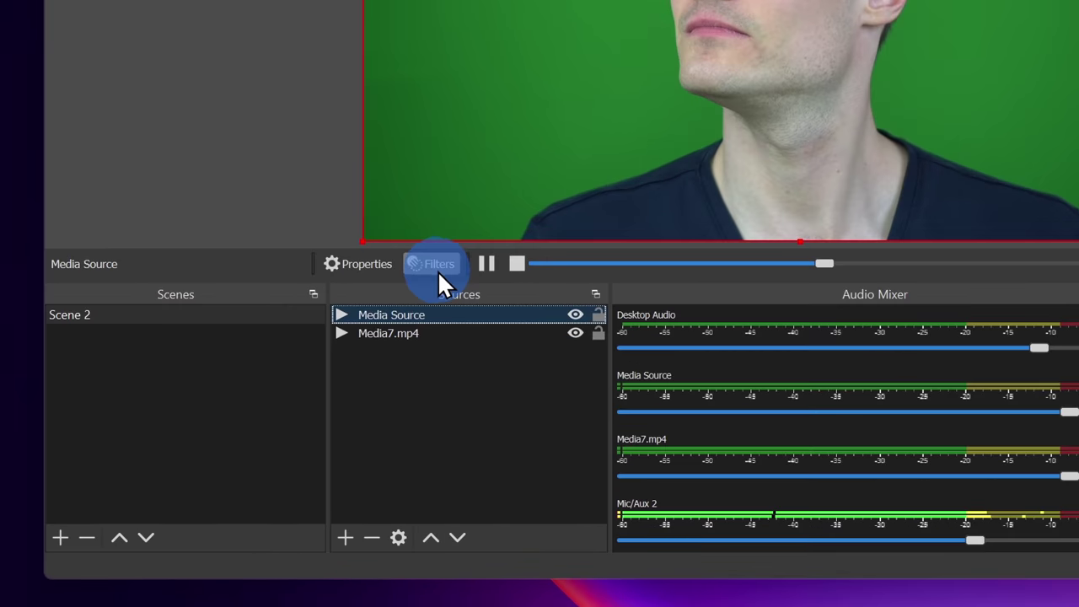
pyautogui.click(315, 393)
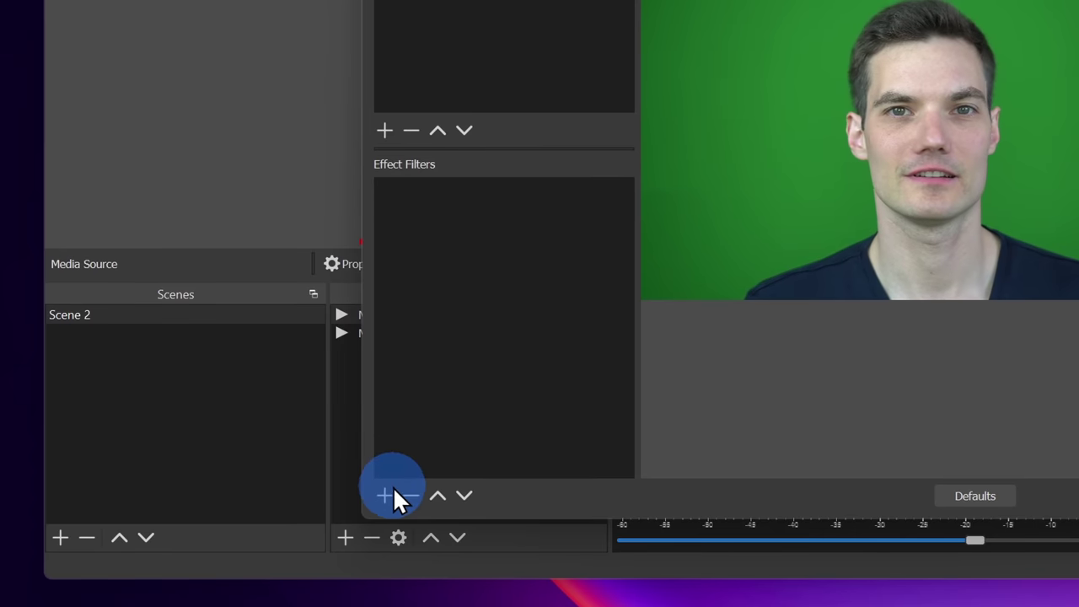
pyautogui.click(385, 496)
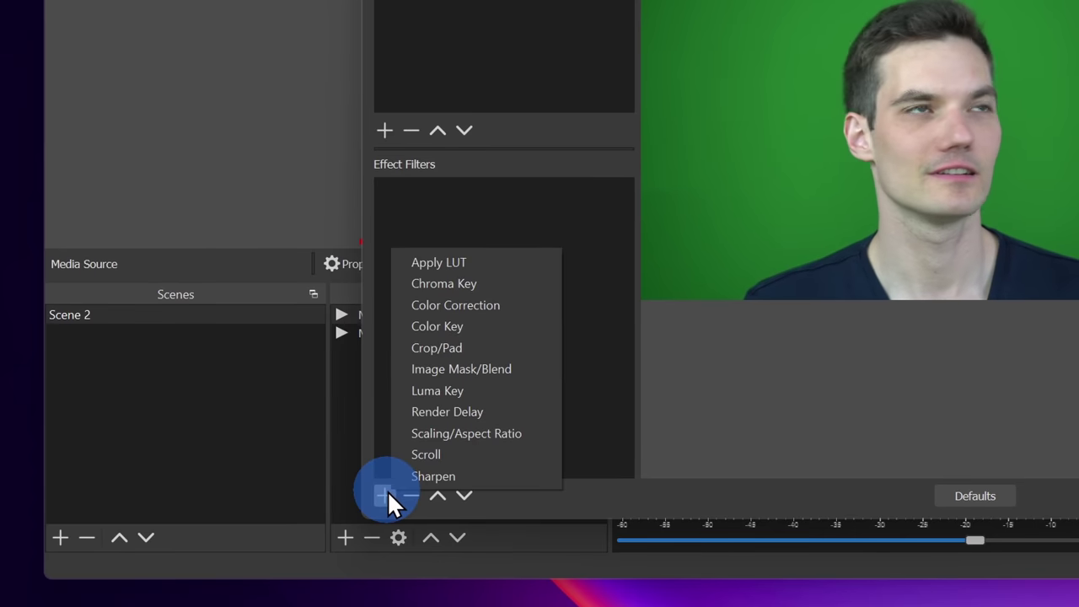
pyautogui.click(471, 284)
pyautogui.click(512, 325)
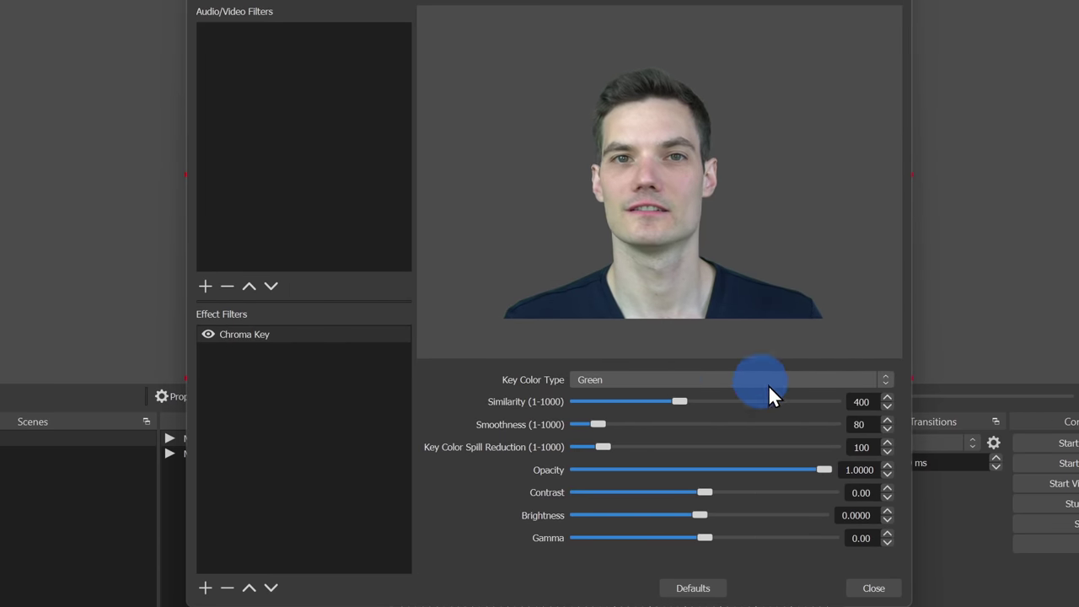
pyautogui.click(872, 588)
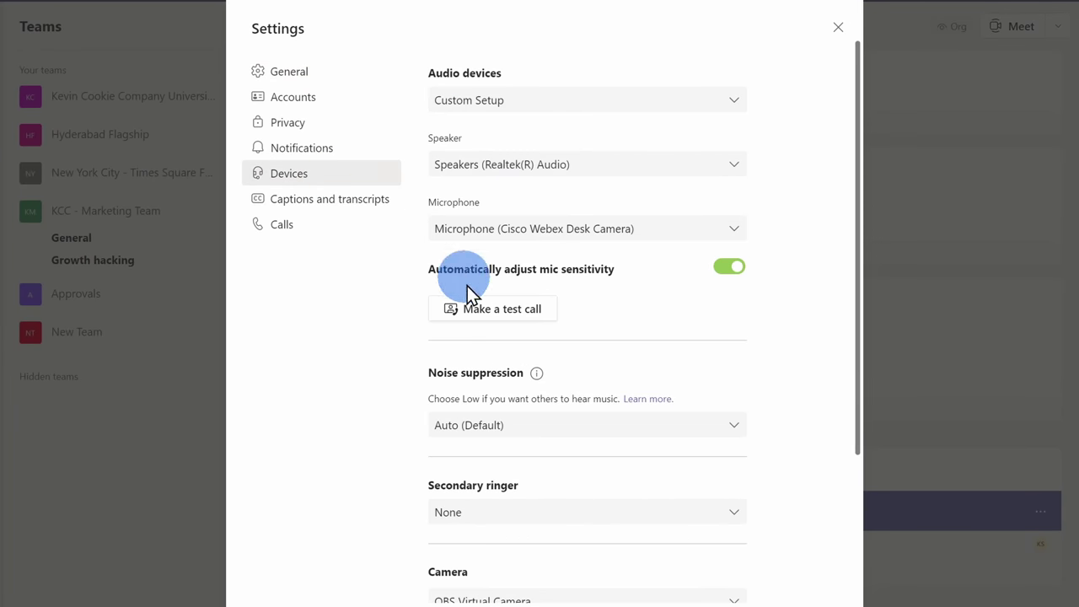
# Choose OBS Virtual Camera as the camera in the Teams device settings
pyautogui.scroll(-3, 494, 410)
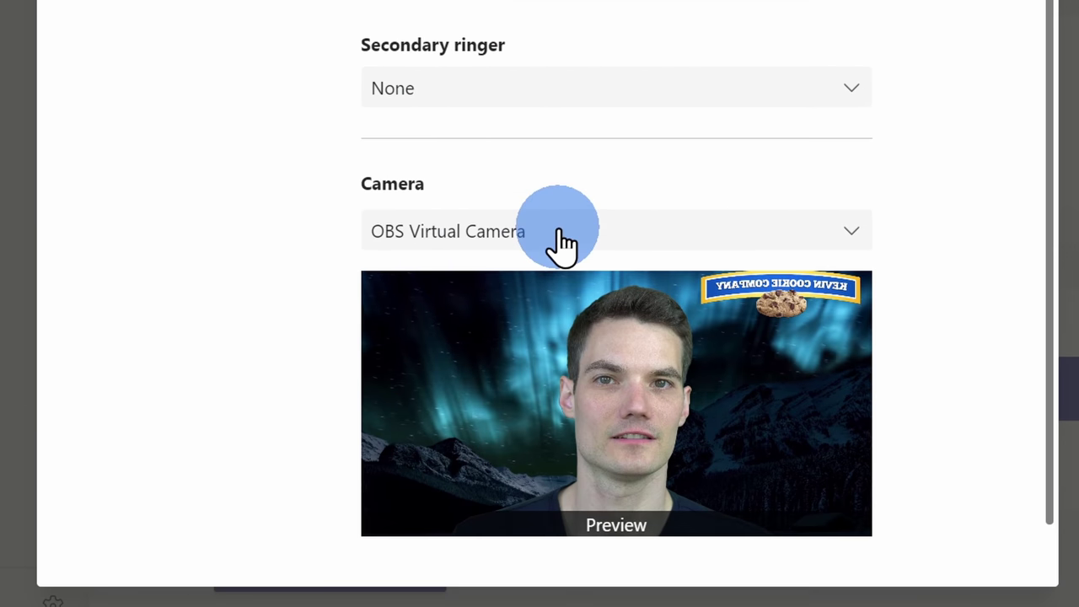
pyautogui.click(555, 418)
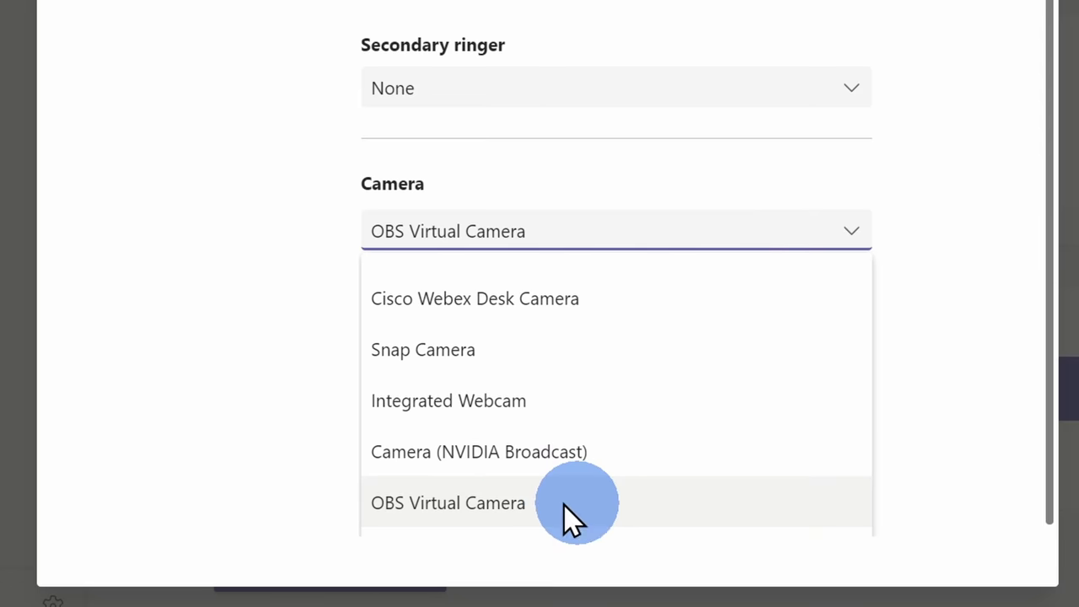
pyautogui.click(519, 503)
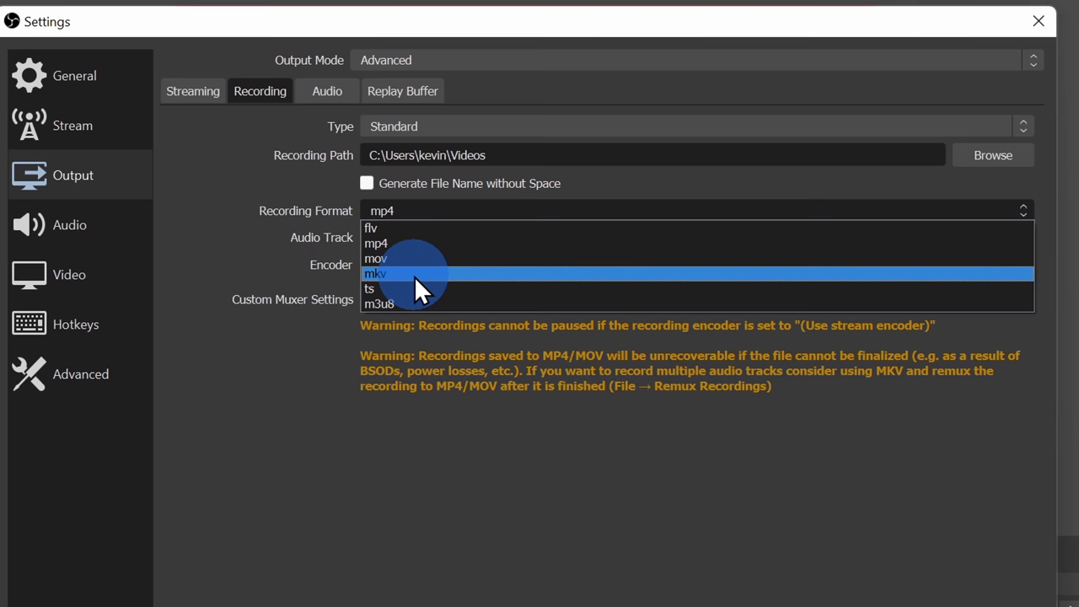
# Change the OBS Recording Format from mp4 to mkv
pyautogui.click(414, 275)
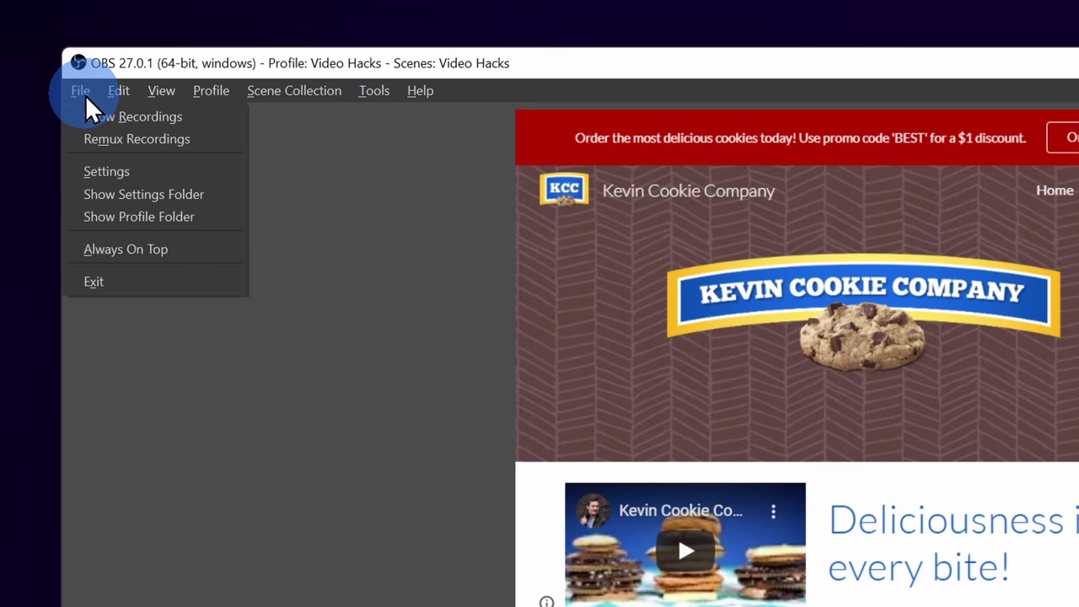
# Open Remux Recordings, then the Advanced page of OBS Settings showing 'Automatically remux to mp4'
pyautogui.click(179, 141)
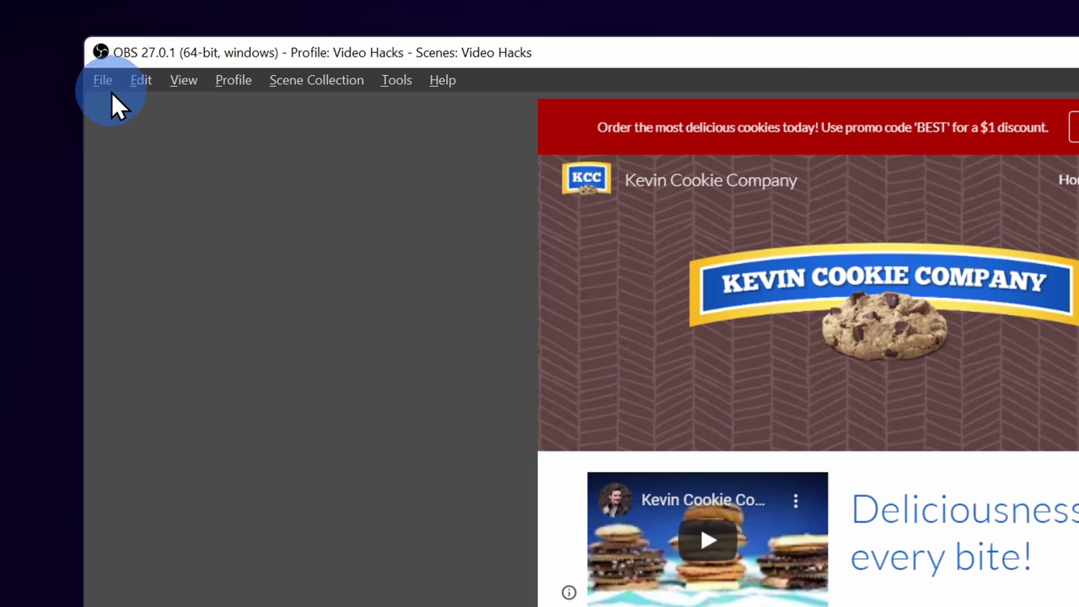
pyautogui.click(103, 81)
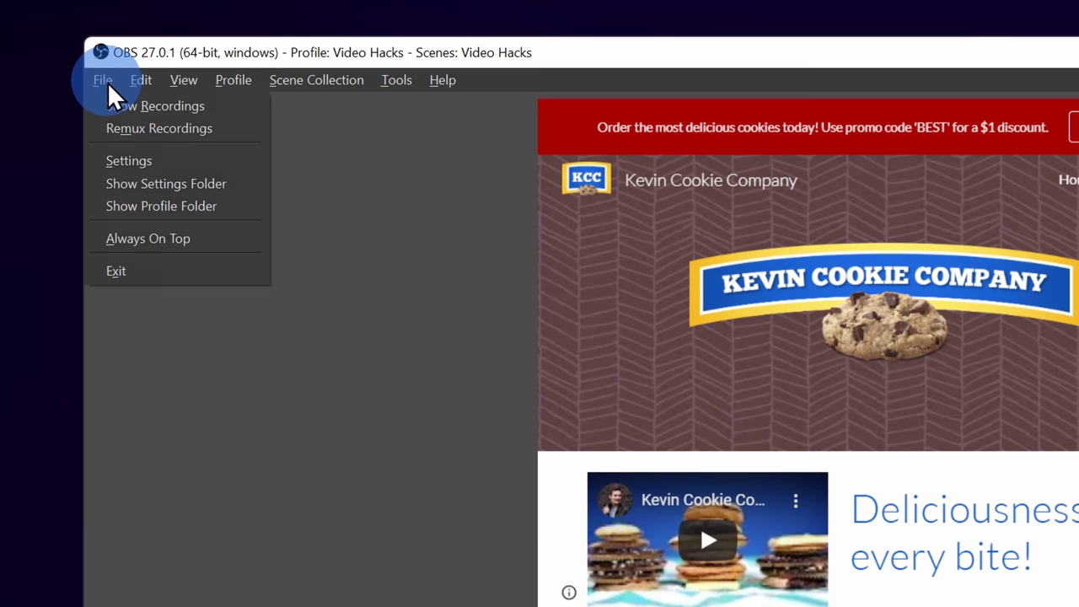
pyautogui.click(138, 160)
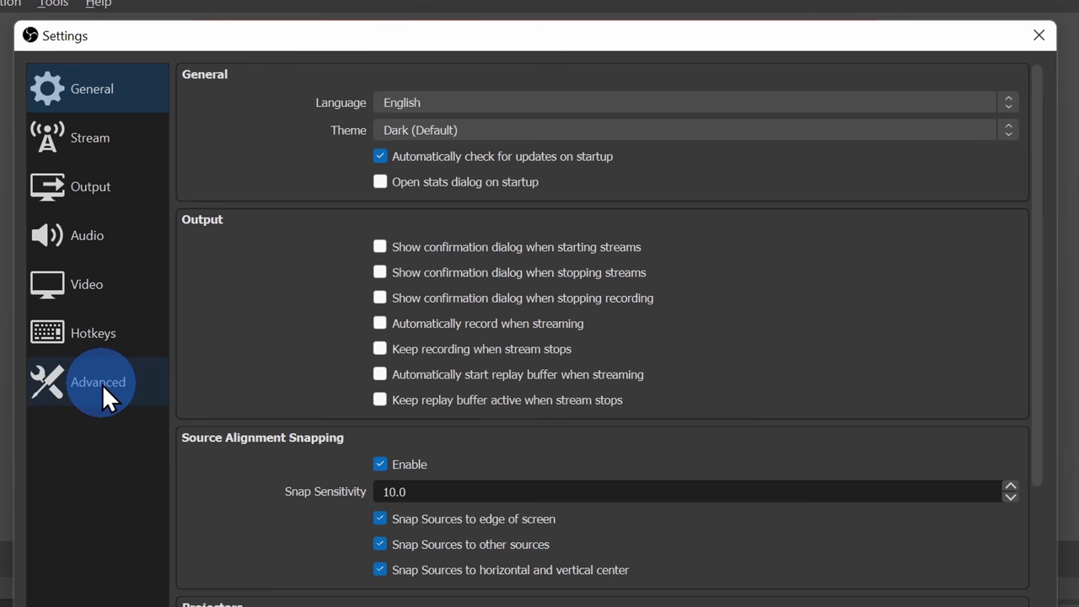
pyautogui.click(102, 383)
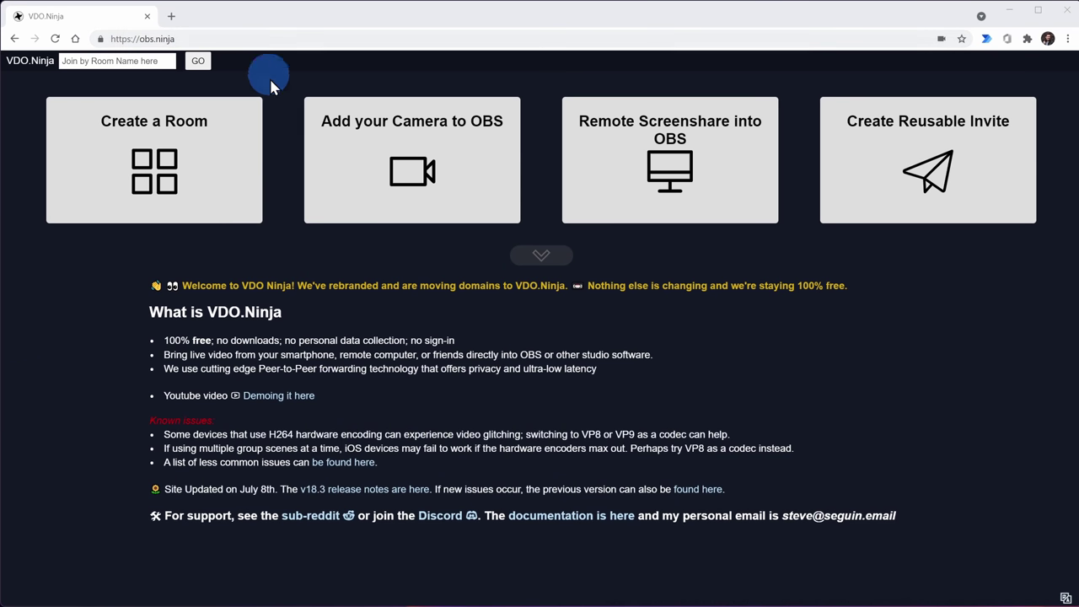
# Pick 'Add your Camera to OBS' in VDO.Ninja and start streaming the webcam
pyautogui.click(414, 180)
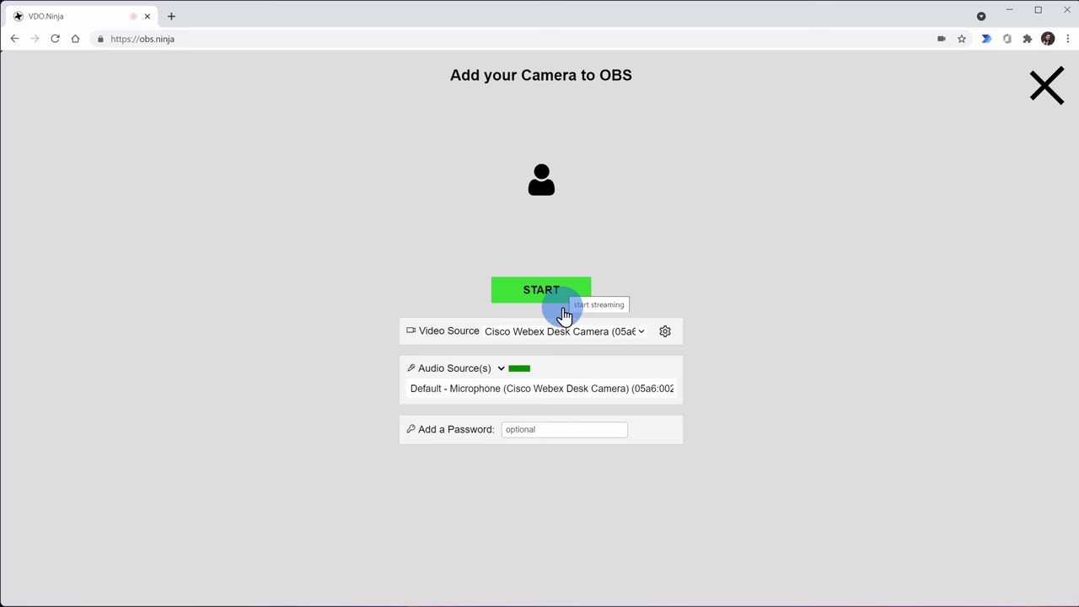
pyautogui.click(553, 297)
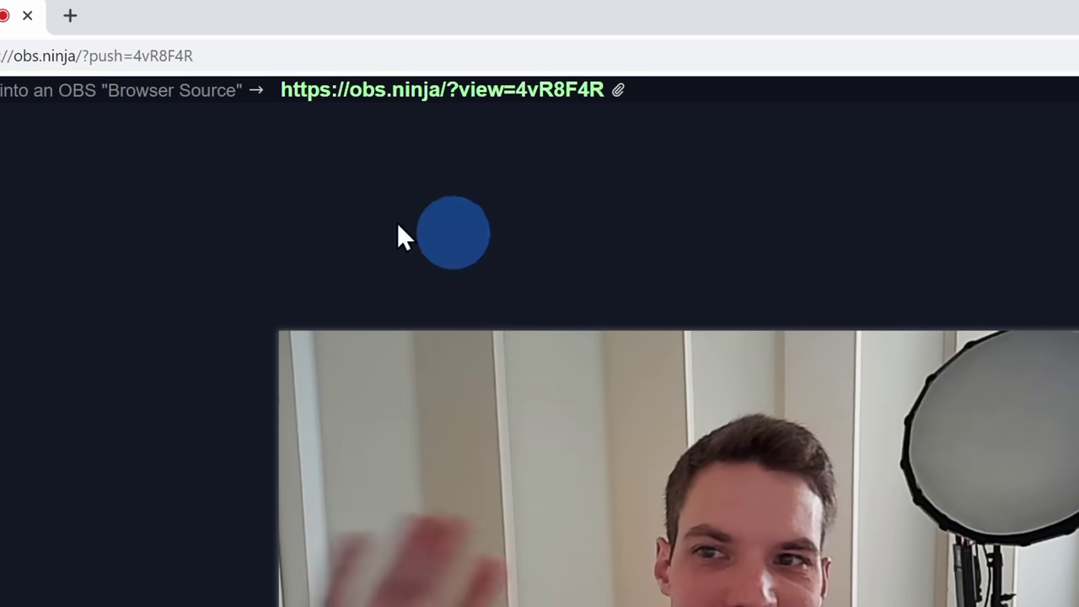
# Copy the VDO.Ninja view link and add it to OBS as a new Browser source
pyautogui.click(337, 82)
pyautogui.click(257, 562)
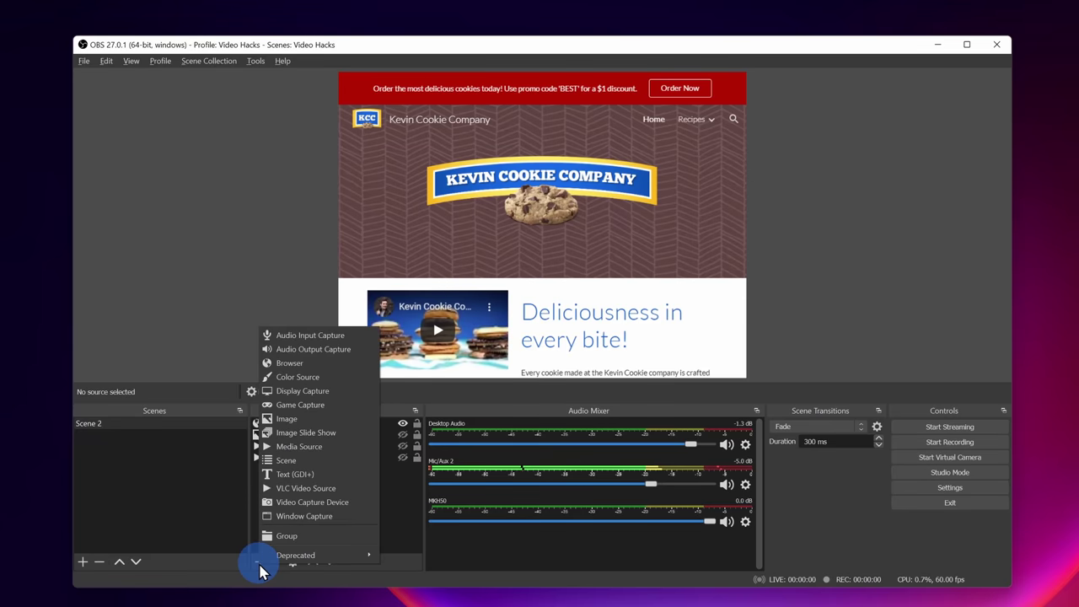
pyautogui.click(313, 364)
pyautogui.click(524, 207)
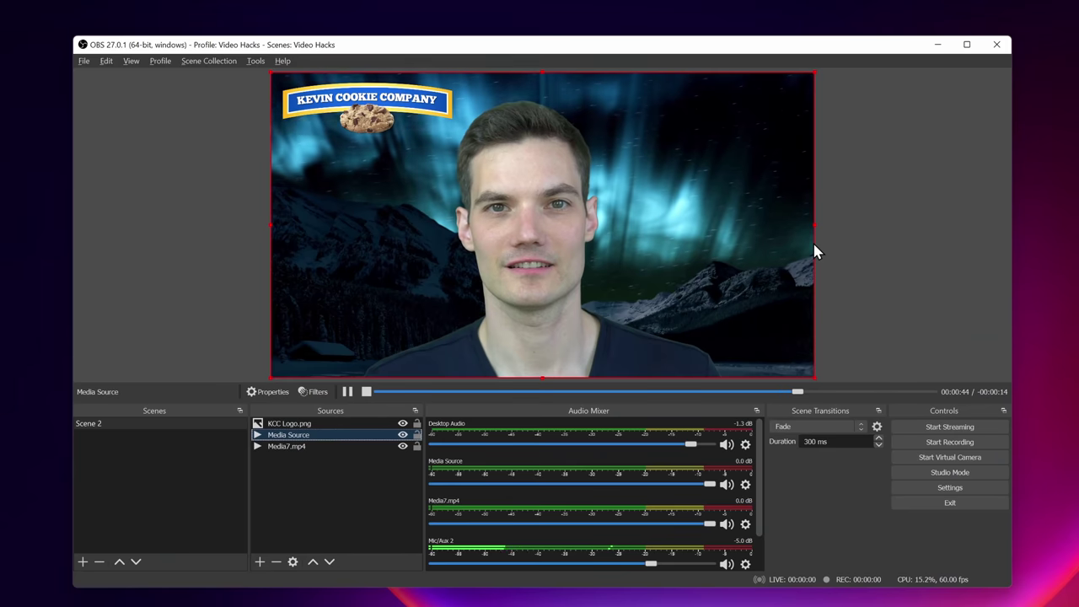
# Select KCC Logo.png, undo a stray move, and enlarge it across the top of the frame
pyautogui.click(305, 424)
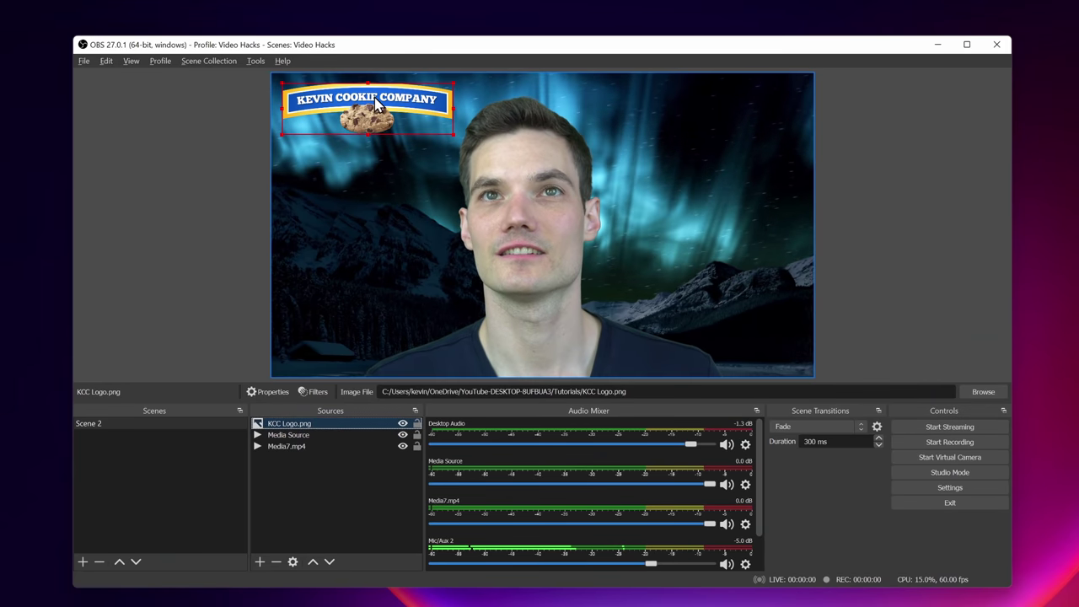
pyautogui.moveTo(375, 100); pyautogui.dragTo(821, 373)
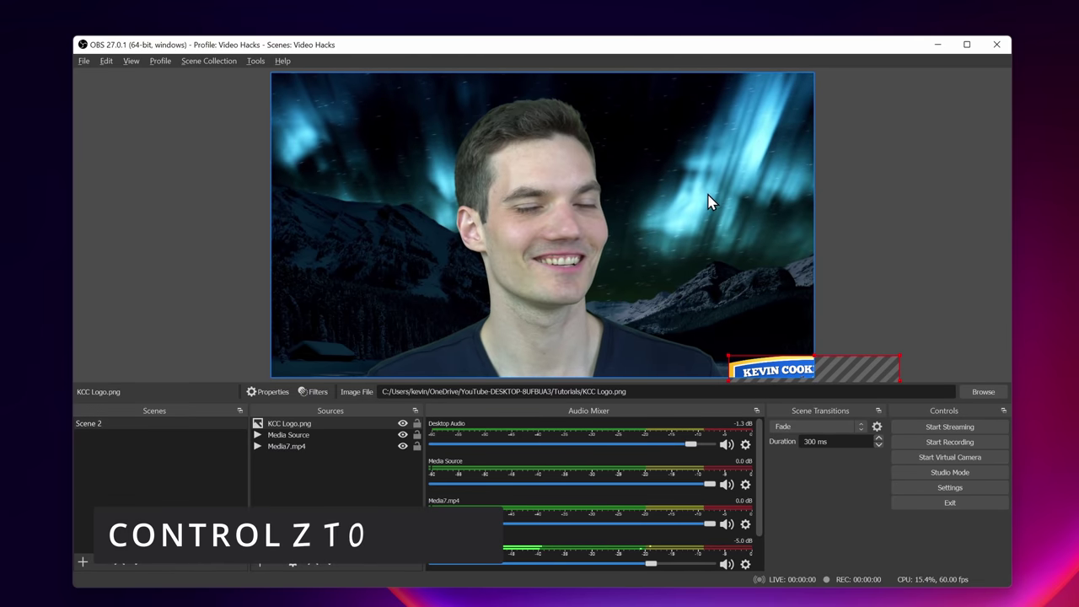
pyautogui.hotkey('ctrl', 'z')
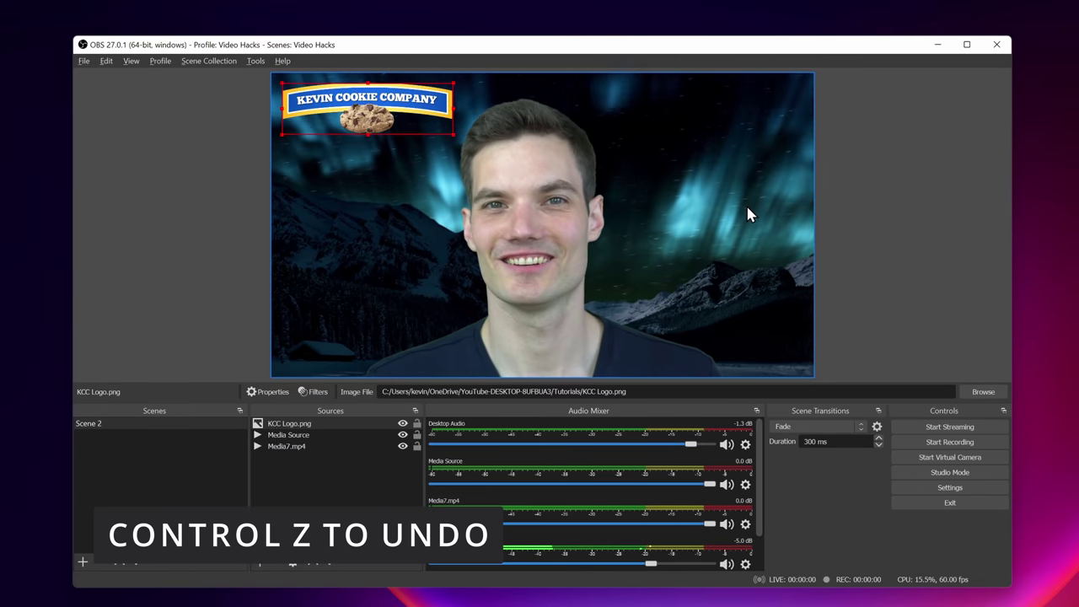
pyautogui.moveTo(454, 136); pyautogui.dragTo(544, 192)
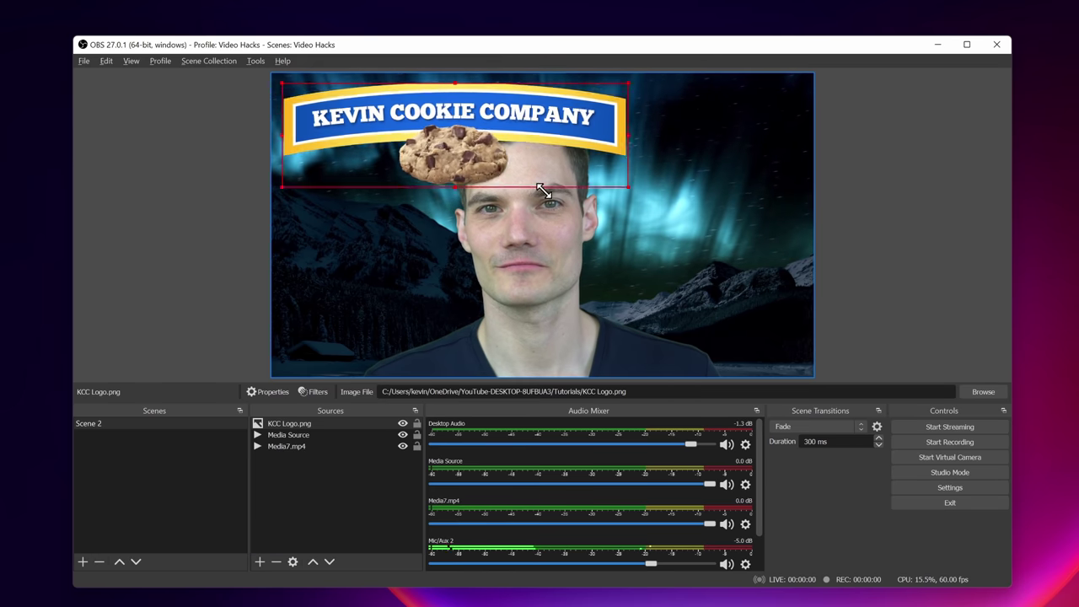